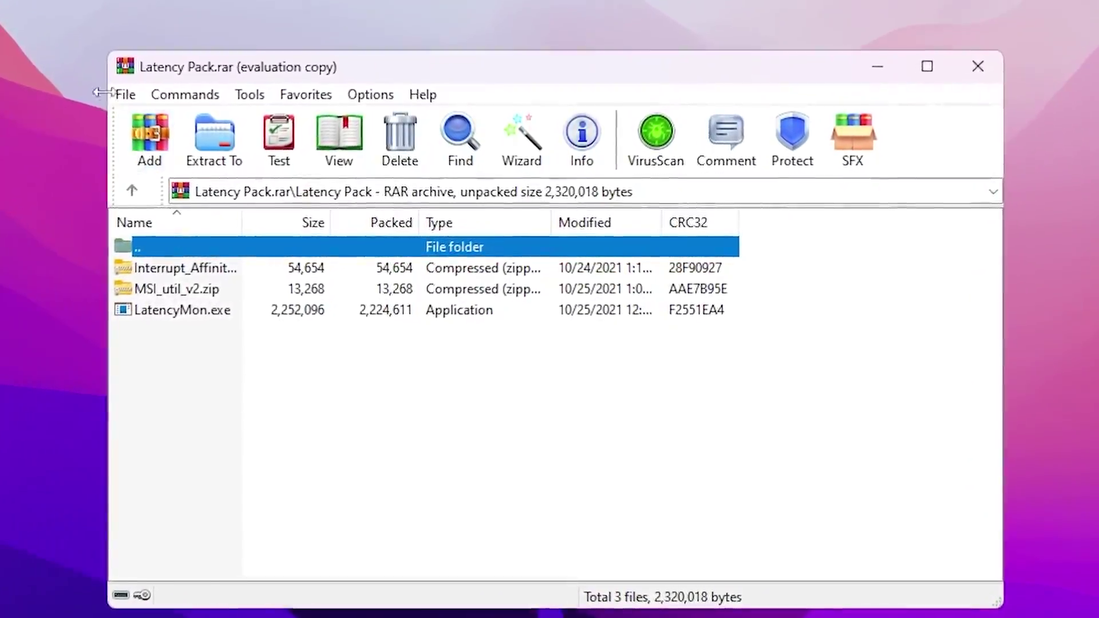
# Step: Extract Interrupt_Affinity zip, MSI_util_v2.zip and LatencyMon.exe from Latency Pack.rar onto the desktop
pyautogui.click(92, 22)
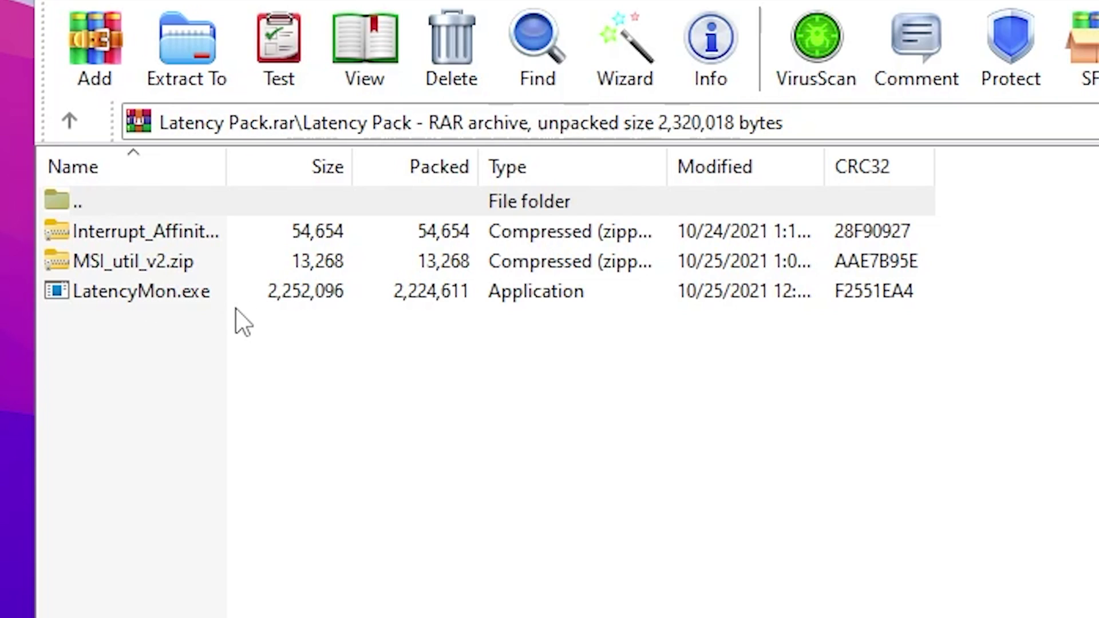
pyautogui.moveTo(273, 386); pyautogui.dragTo(162, 225)
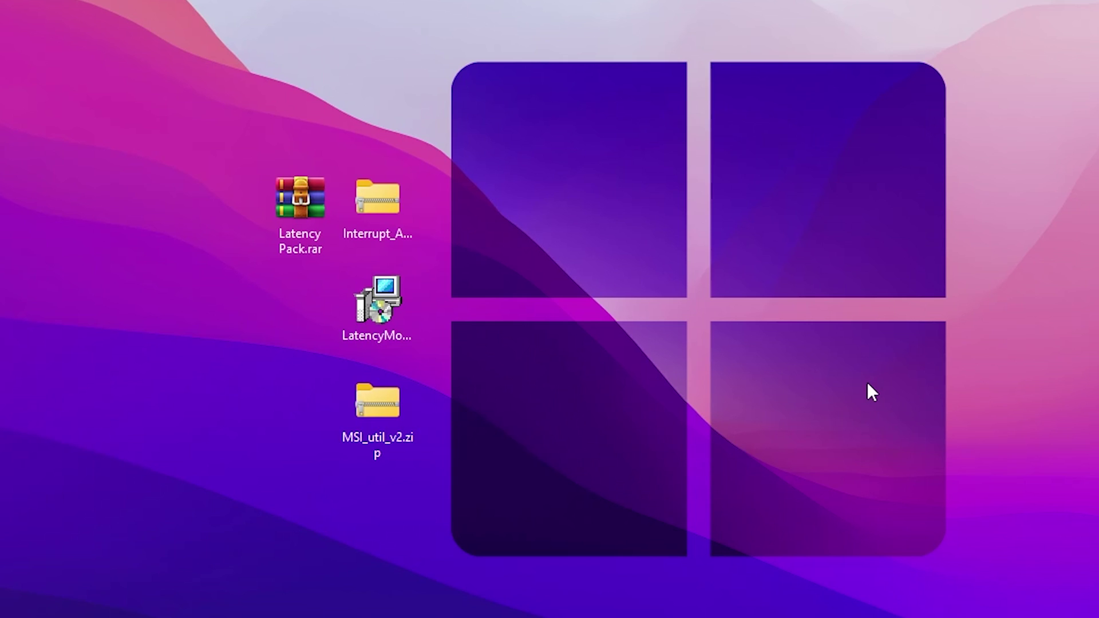
# Step: Run the LatencyMon.exe installer from the desktop with administrator approval
pyautogui.click(389, 304)
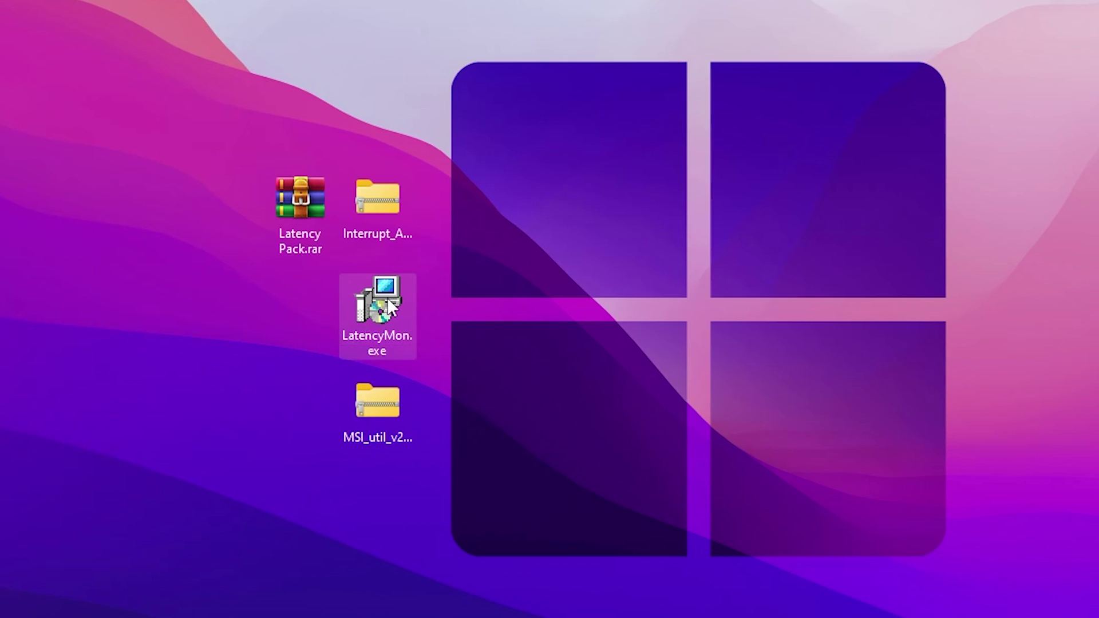
pyautogui.moveTo(359, 309)
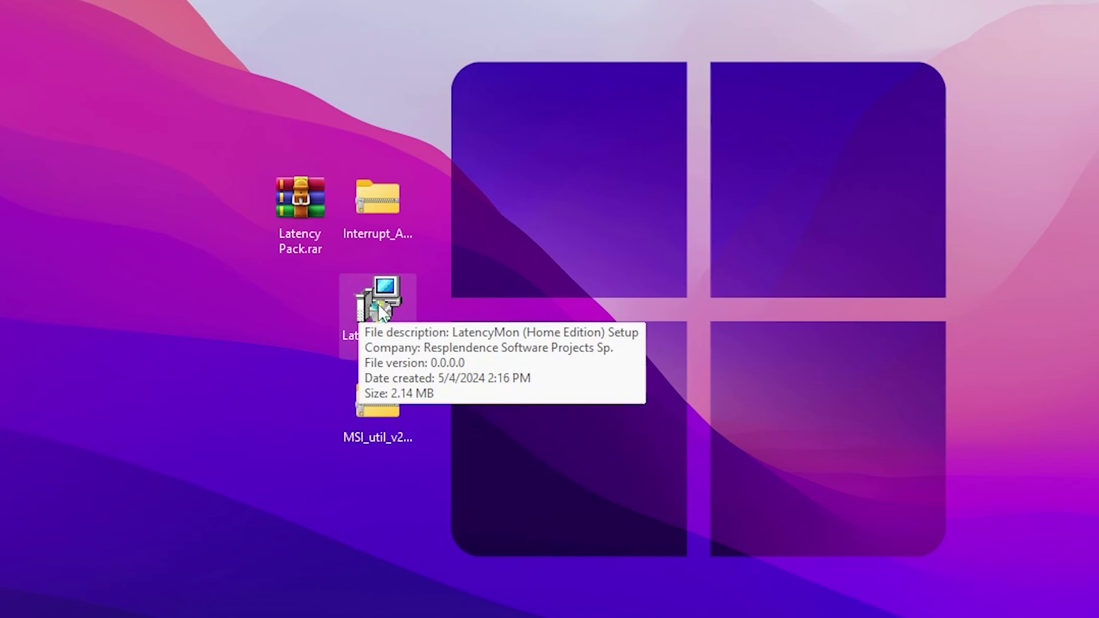
pyautogui.doubleClick(379, 306)
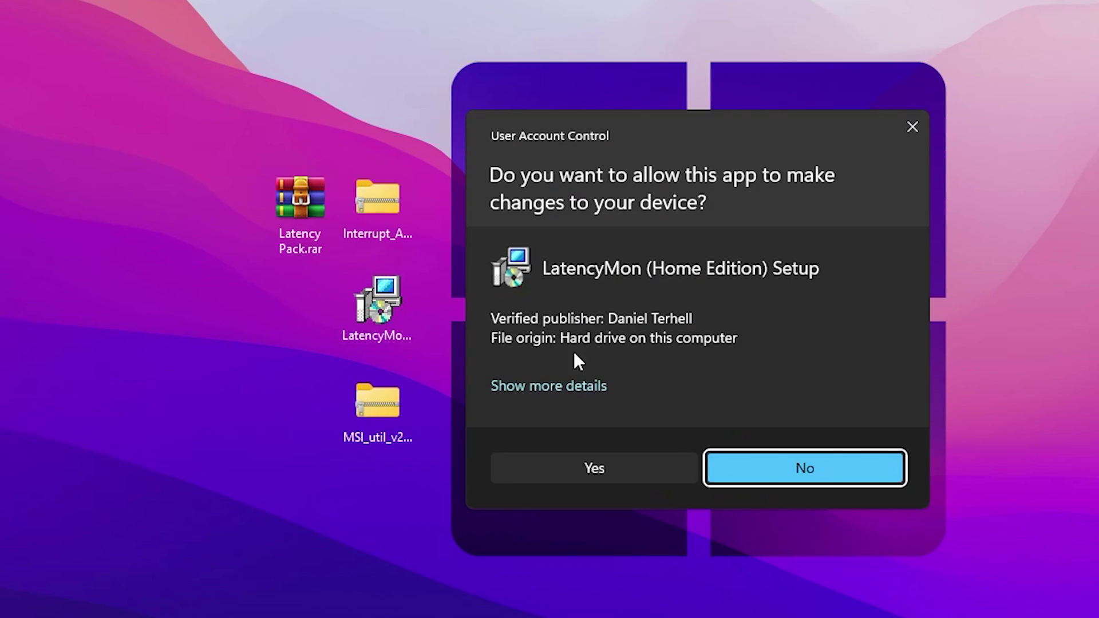
pyautogui.click(607, 467)
# Step: Accept the licence, keep default location, Start Menu folder and desktop shortcut, then install and launch LatencyMon
pyautogui.click(812, 457)
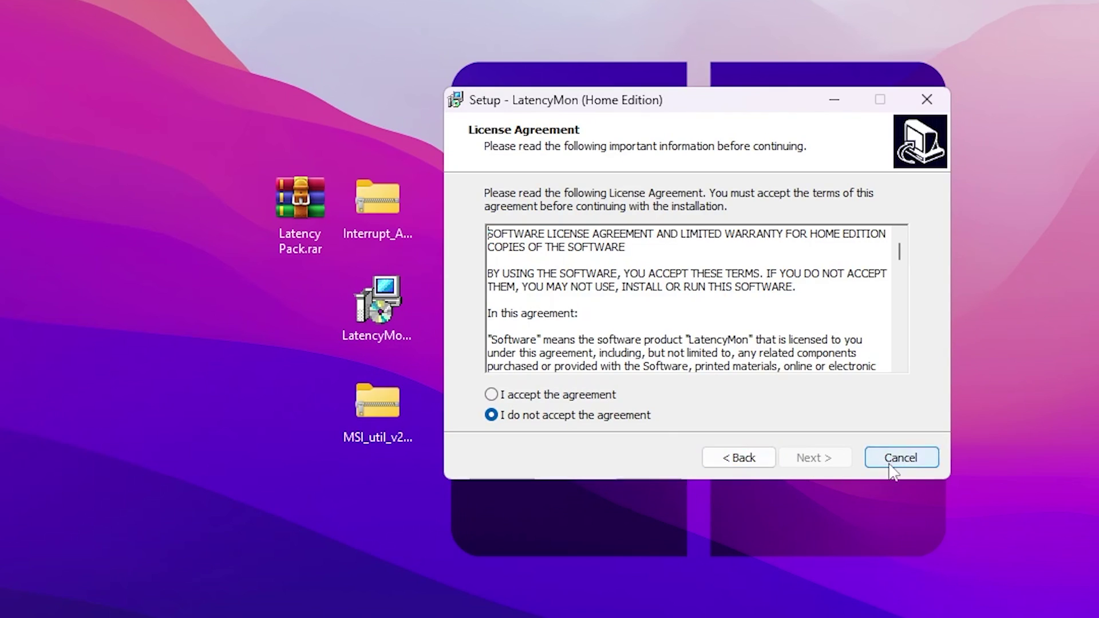
pyautogui.click(509, 396)
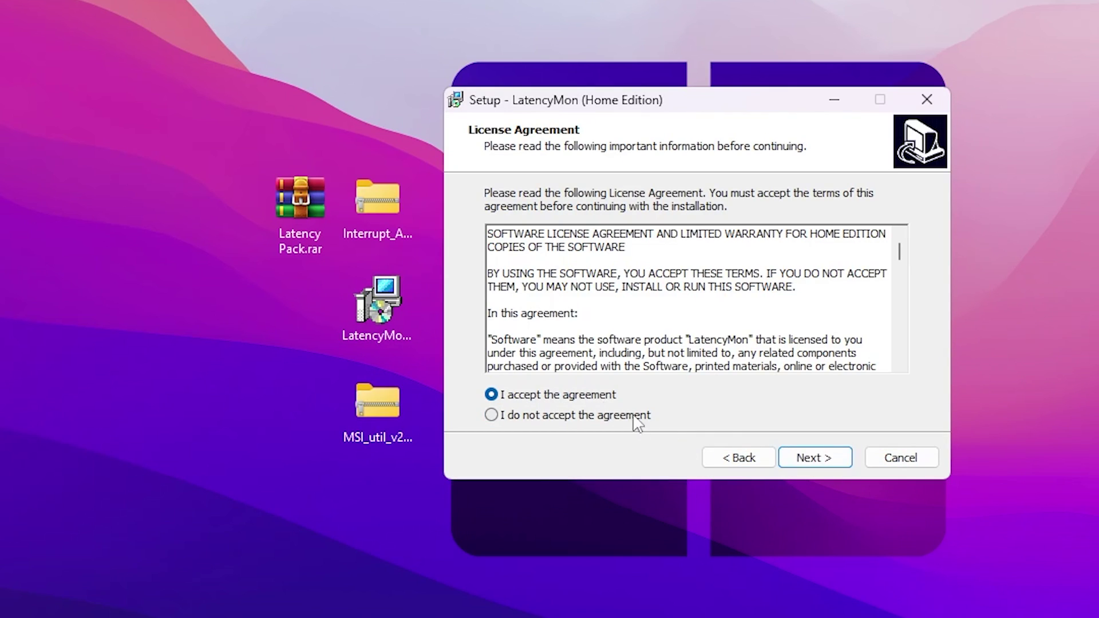
pyautogui.click(817, 457)
pyautogui.click(823, 459)
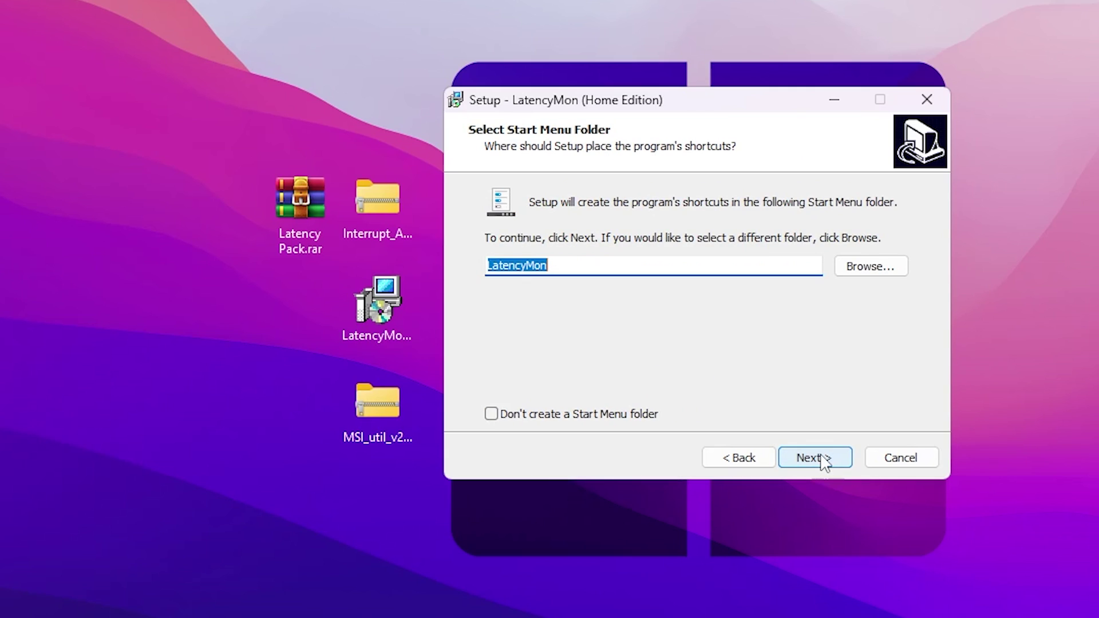
pyautogui.click(823, 459)
pyautogui.click(522, 258)
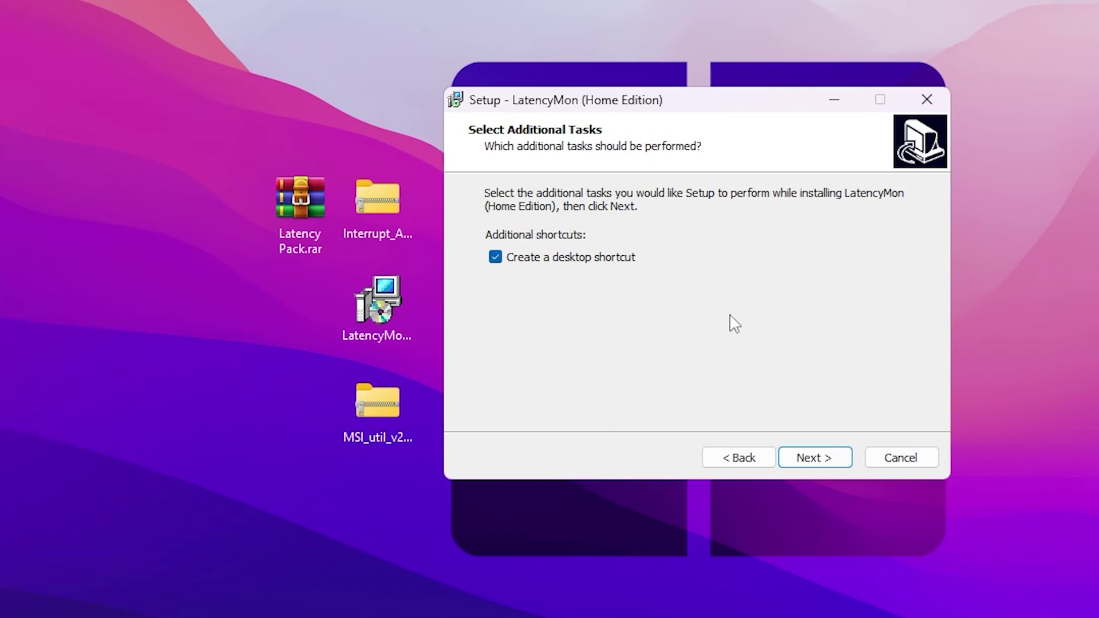
pyautogui.click(822, 457)
pyautogui.click(825, 460)
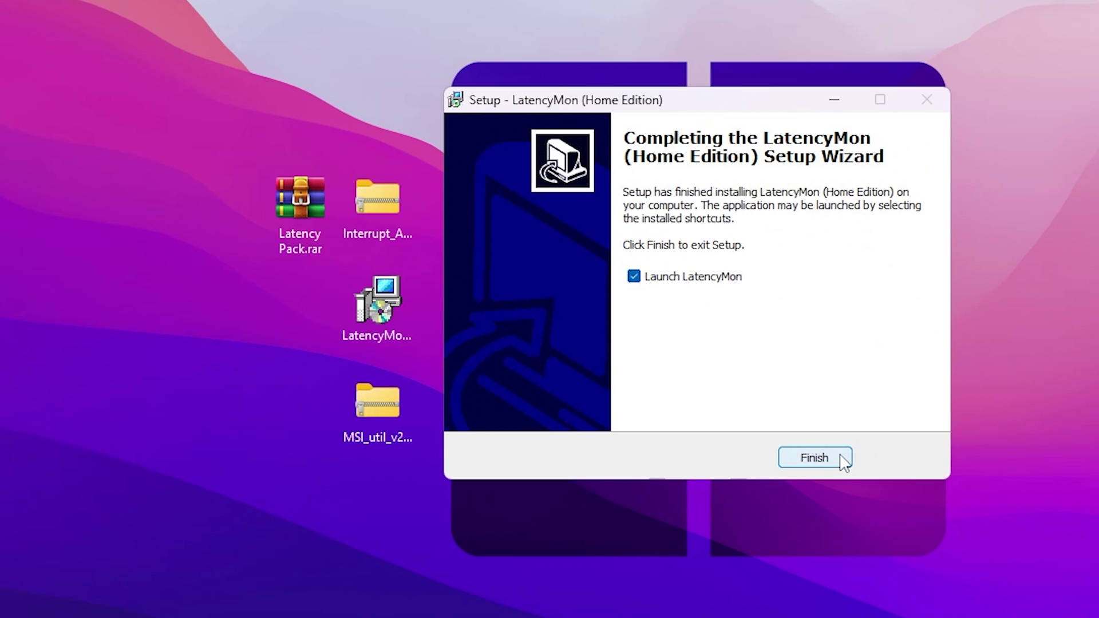
pyautogui.click(797, 461)
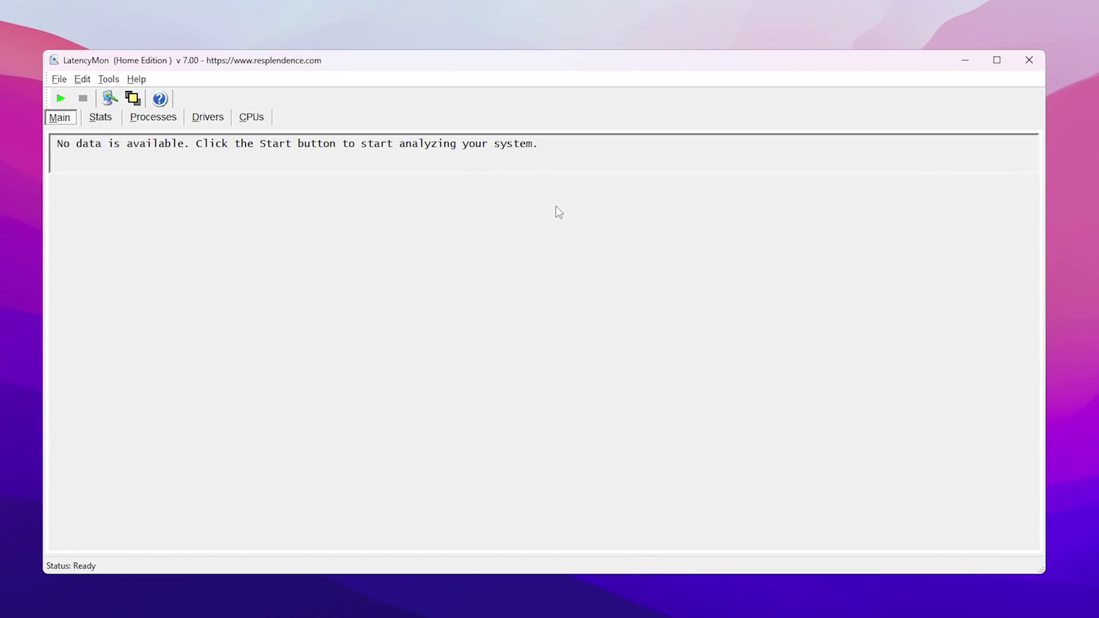
# Step: Scan system latency and review the CPUs, Drivers and Stats reports showing a 458.50 µs peak
pyautogui.click(61, 100)
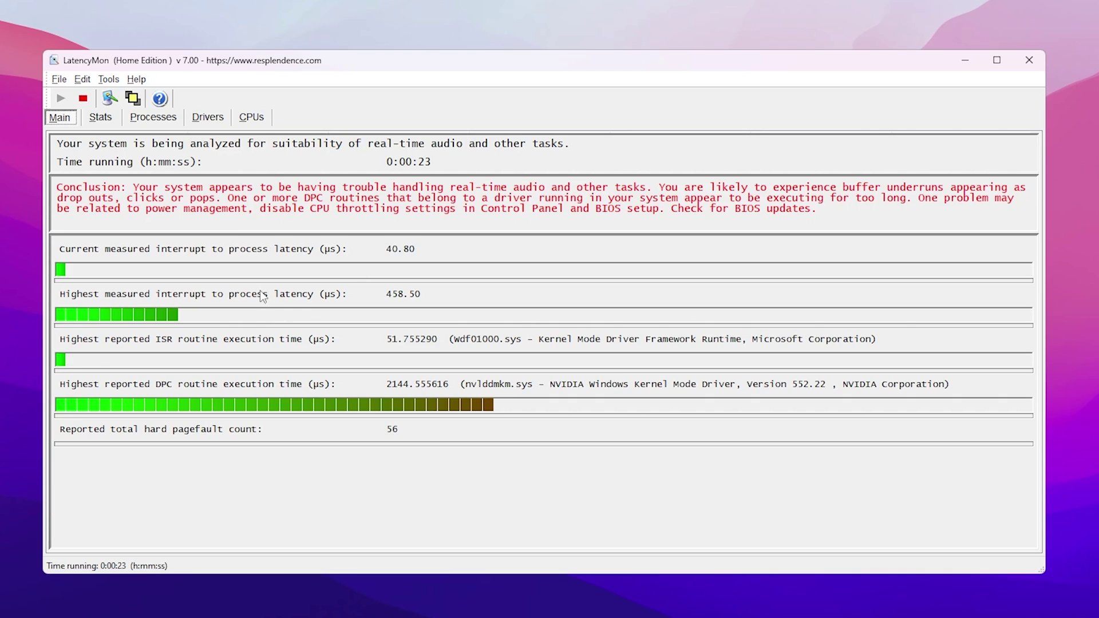
pyautogui.click(251, 117)
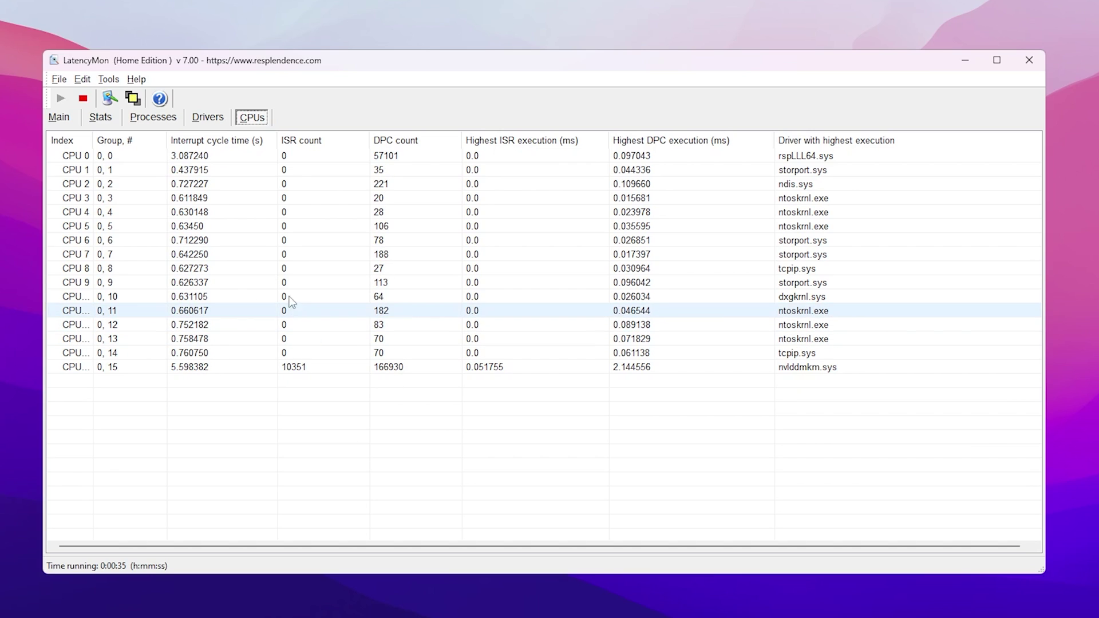
pyautogui.click(198, 118)
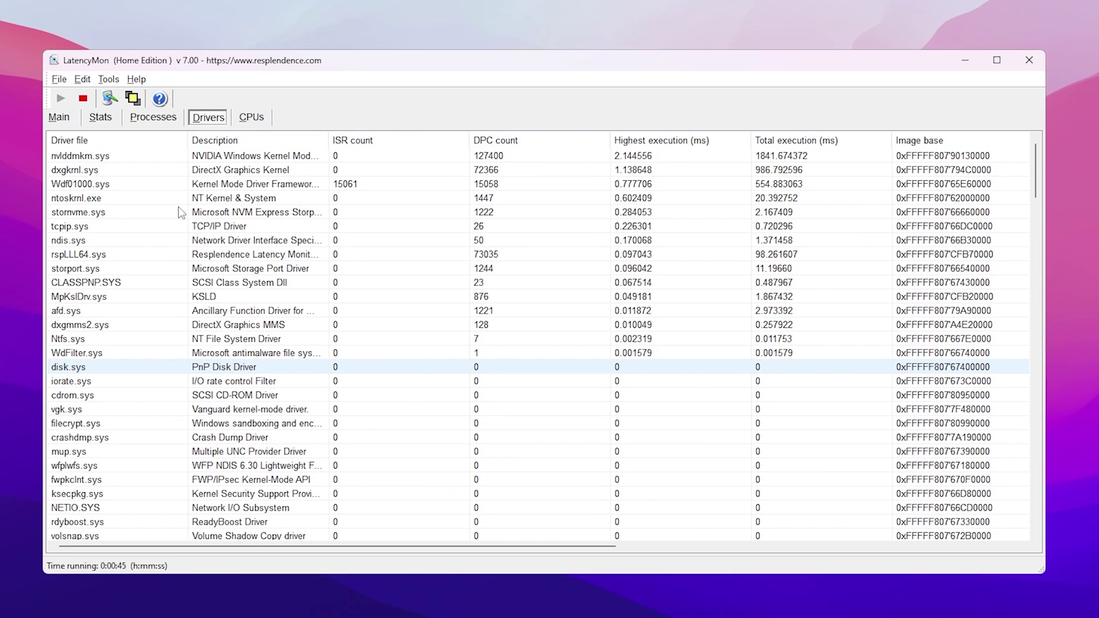
pyautogui.click(100, 119)
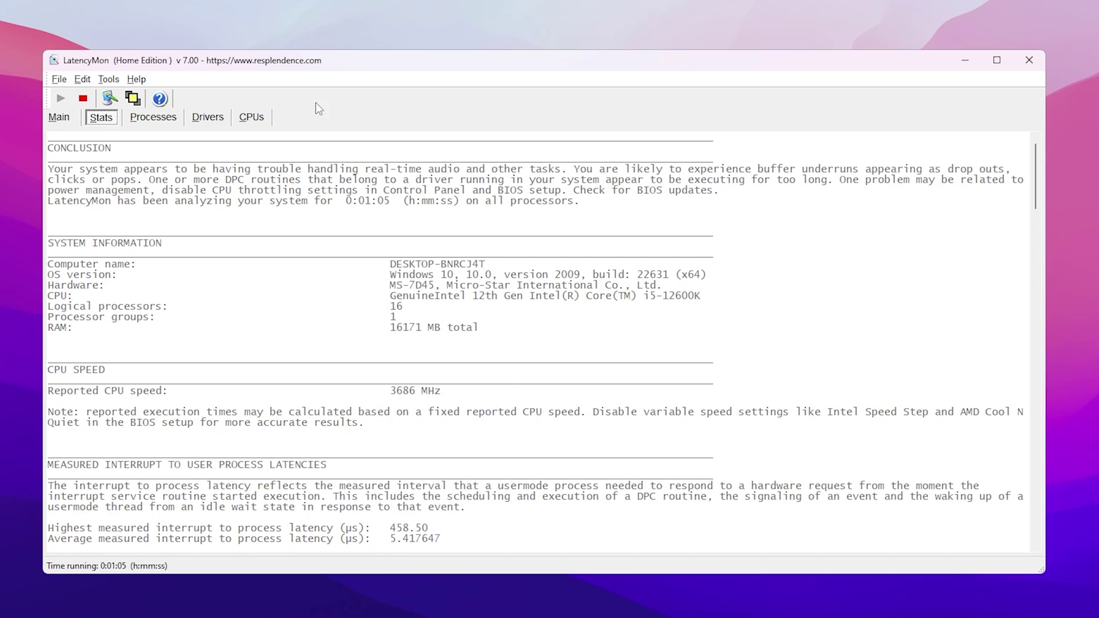
pyautogui.click(969, 67)
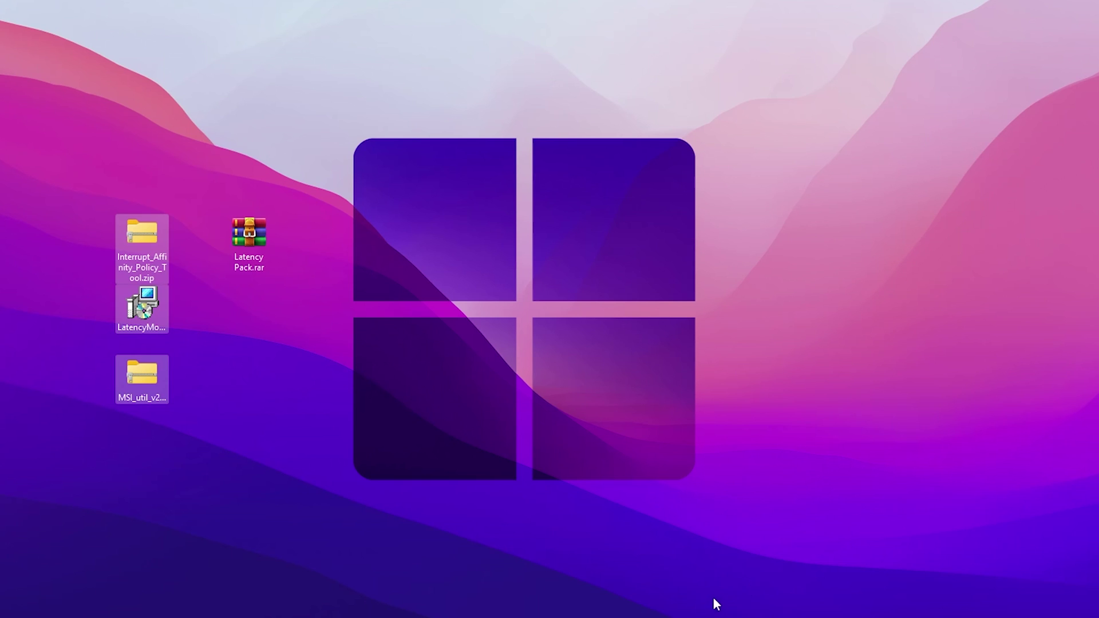
# Step: Copy MSI_util_v2.exe from MSI_util_v2.zip to the desktop and run it as administrator
pyautogui.click(289, 353)
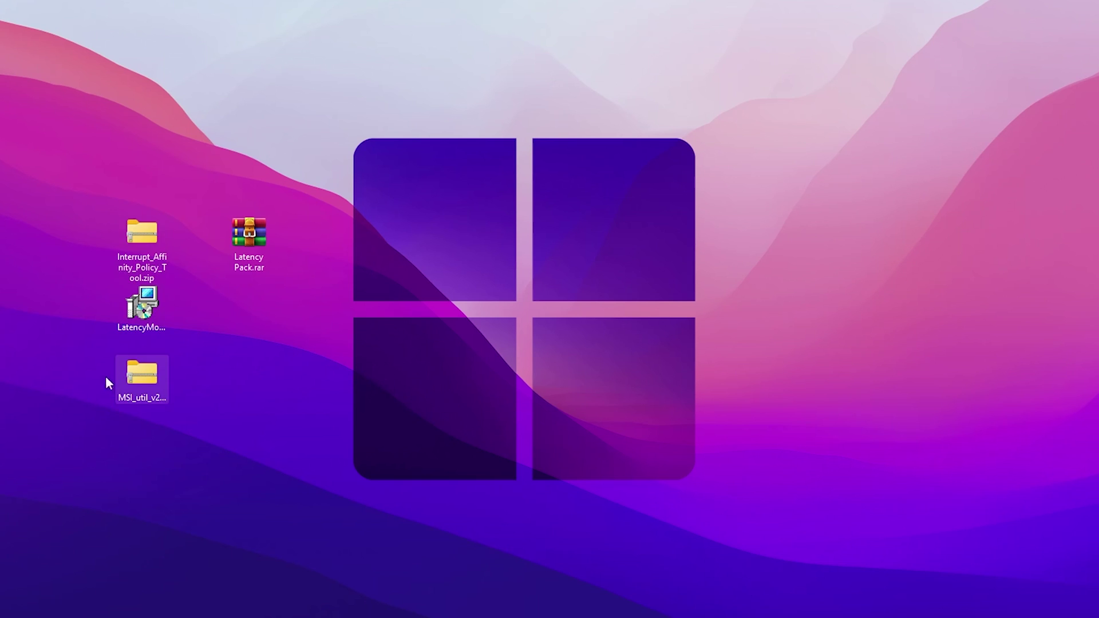
pyautogui.doubleClick(135, 372)
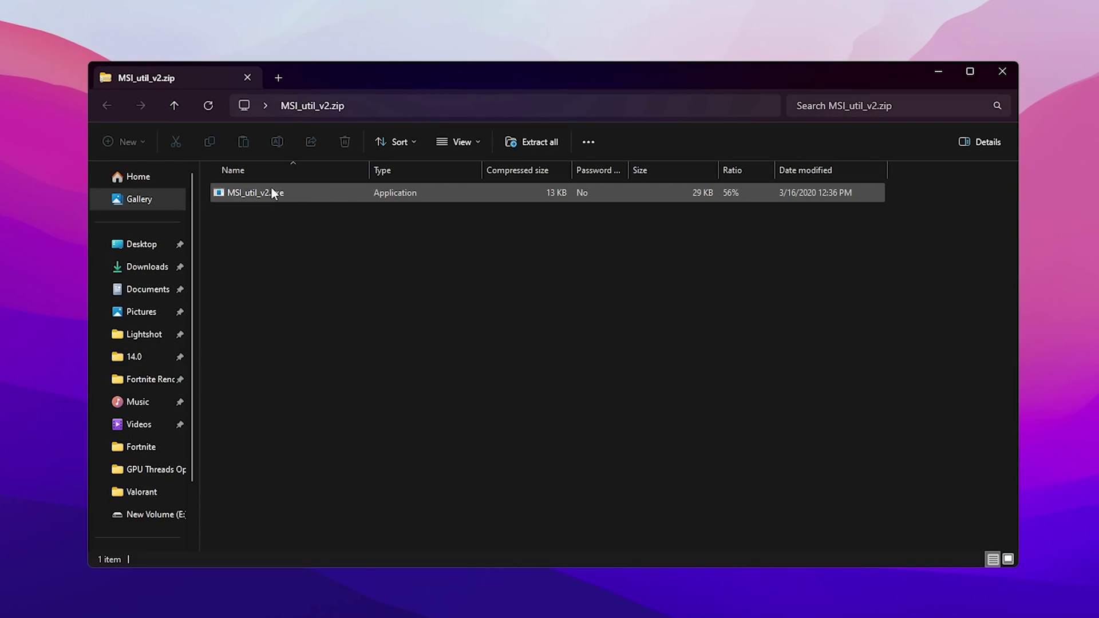
pyautogui.moveTo(272, 189); pyautogui.dragTo(51, 225)
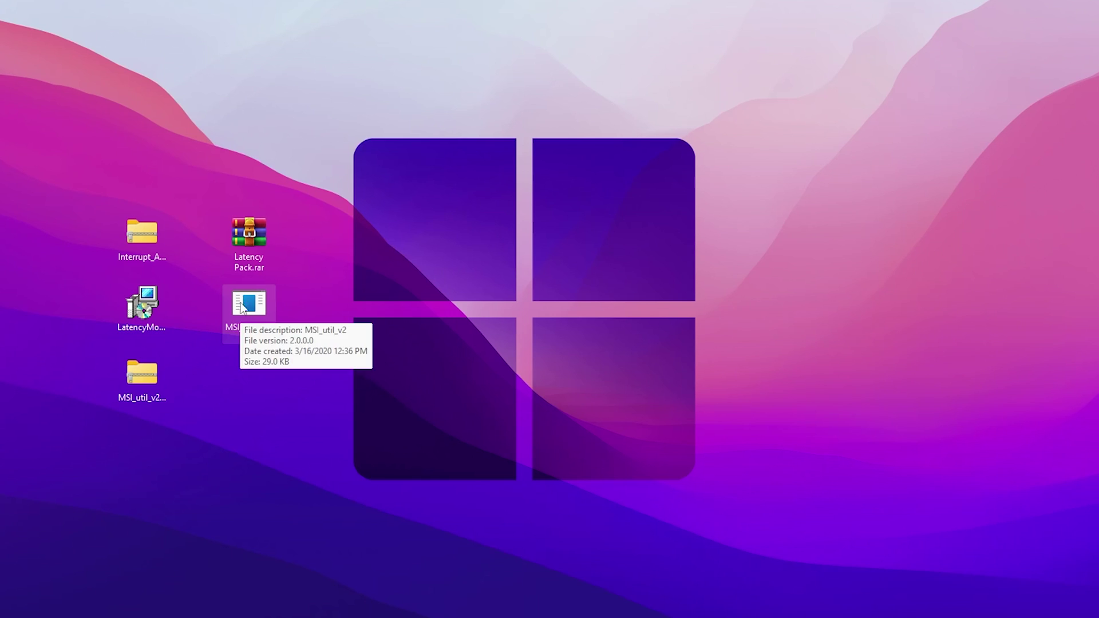
pyautogui.rightClick(250, 331)
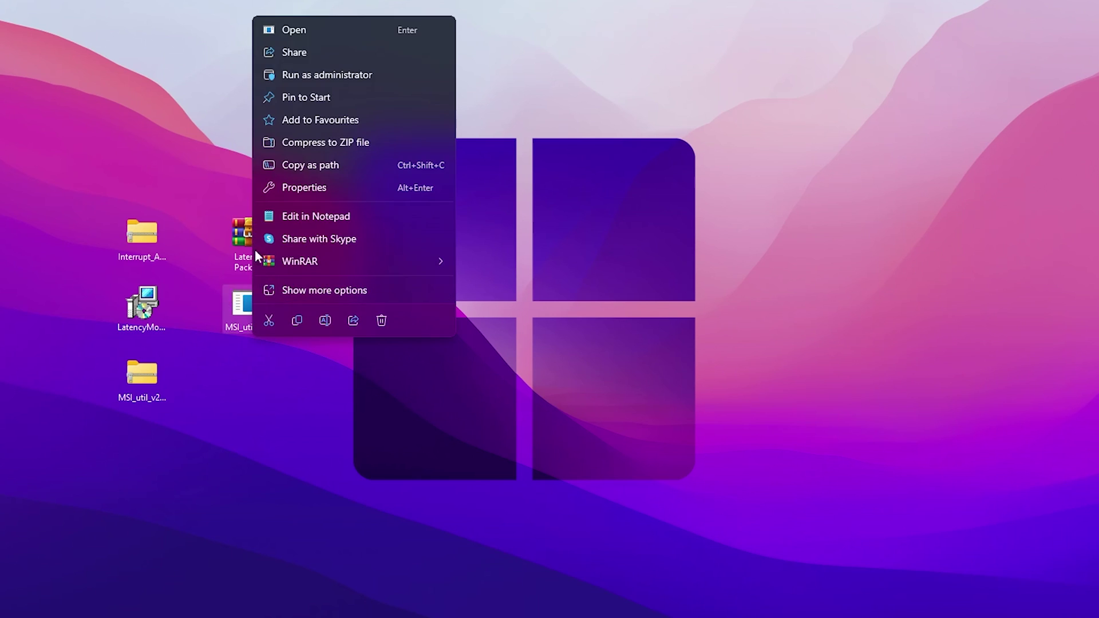
pyautogui.click(307, 75)
pyautogui.click(83, 422)
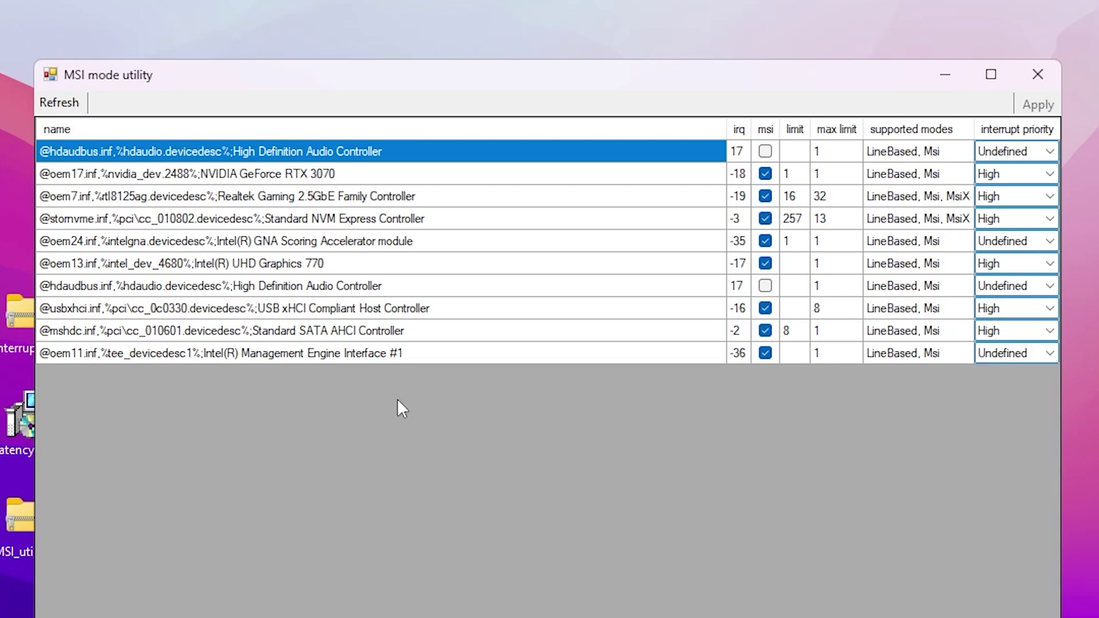
# Step: Inspect the NVIDIA GeForce RTX 3070's MSI and priority settings, then close the utility unchanged
pyautogui.click(107, 175)
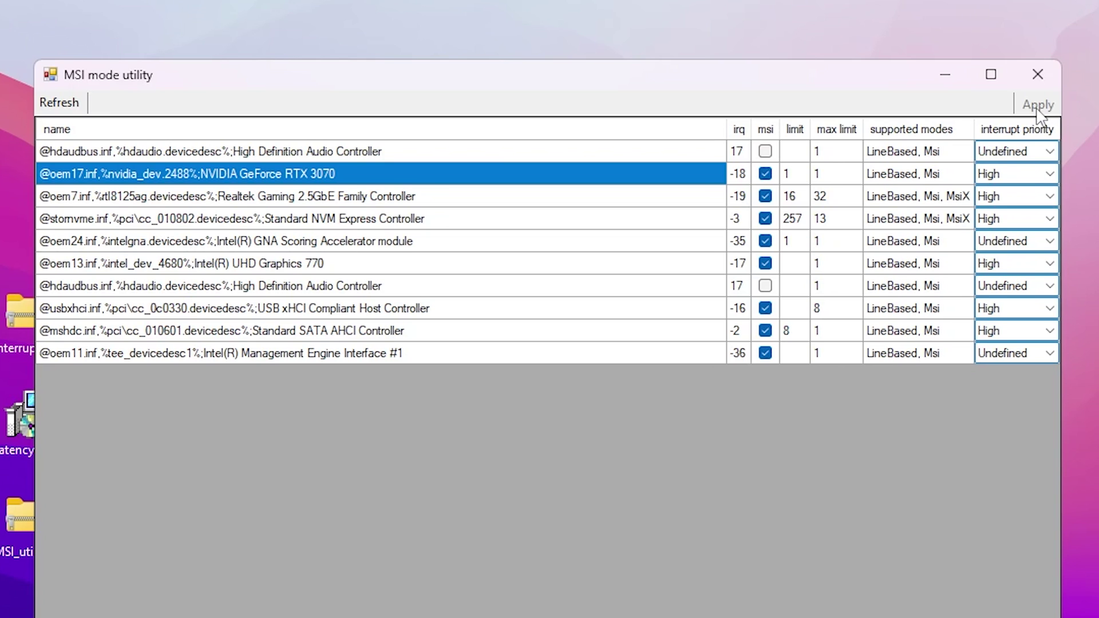
pyautogui.click(1054, 75)
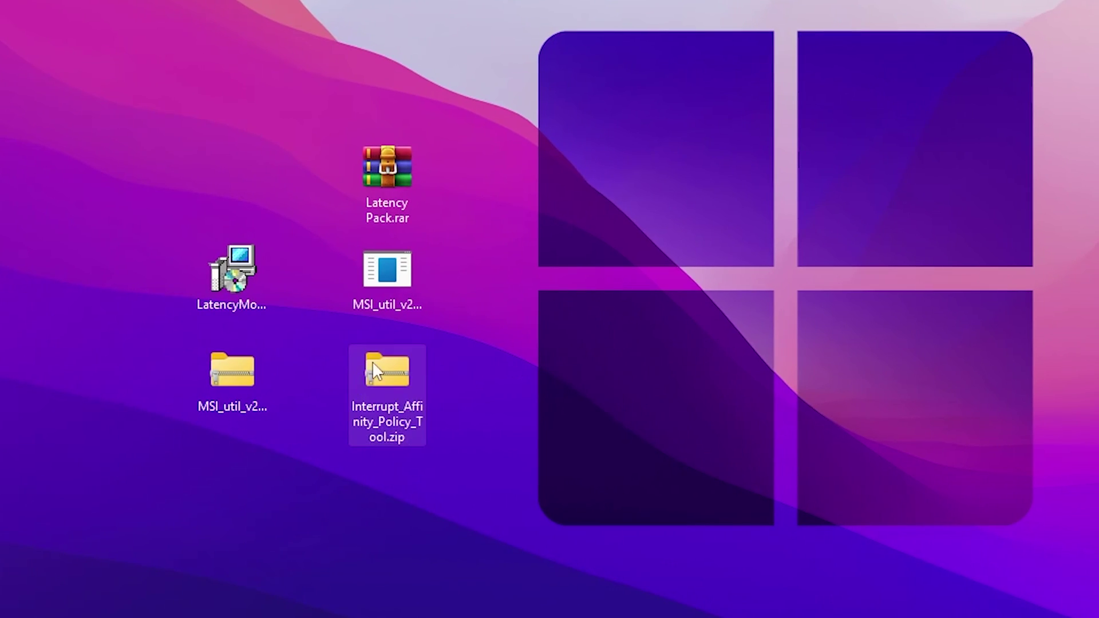
# Step: Copy the three intPolicy exe files from Interrupt_Affinity_Policy_Tool.zip onto the desktop
pyautogui.doubleClick(404, 384)
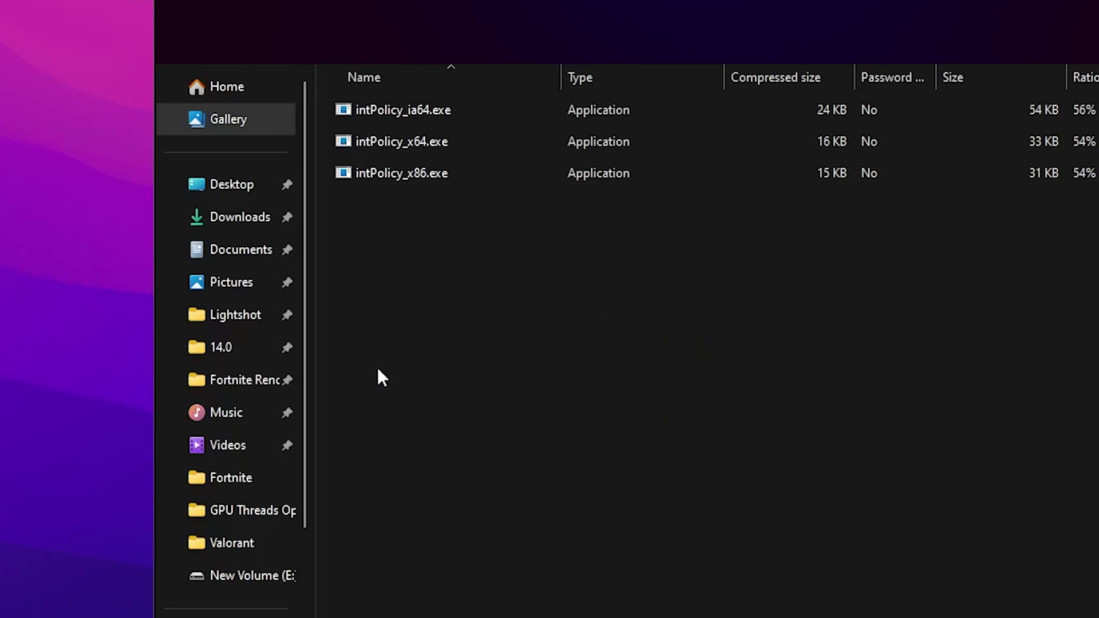
pyautogui.moveTo(408, 236); pyautogui.dragTo(511, 125)
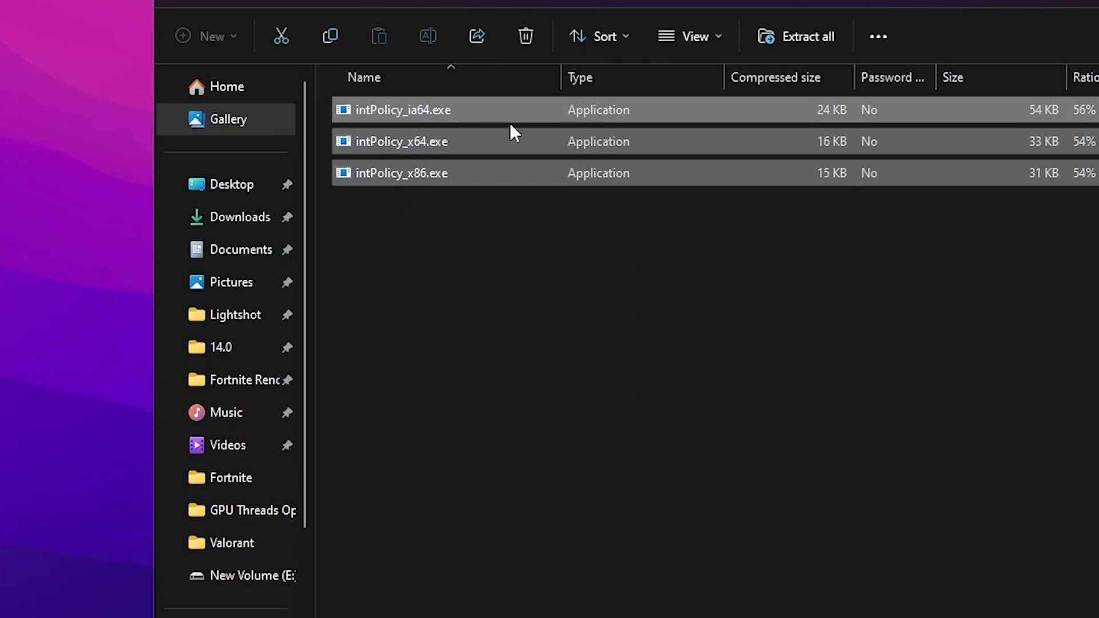
pyautogui.moveTo(464, 153); pyautogui.dragTo(97, 189)
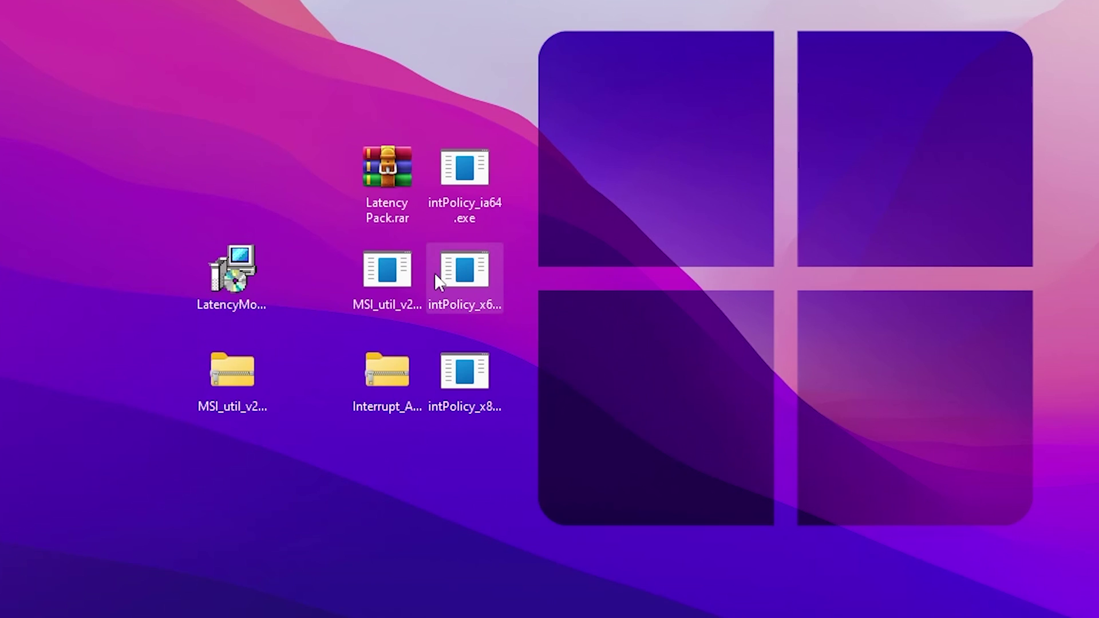
# Step: Run intPolicy_x64.exe as administrator
pyautogui.click(436, 274)
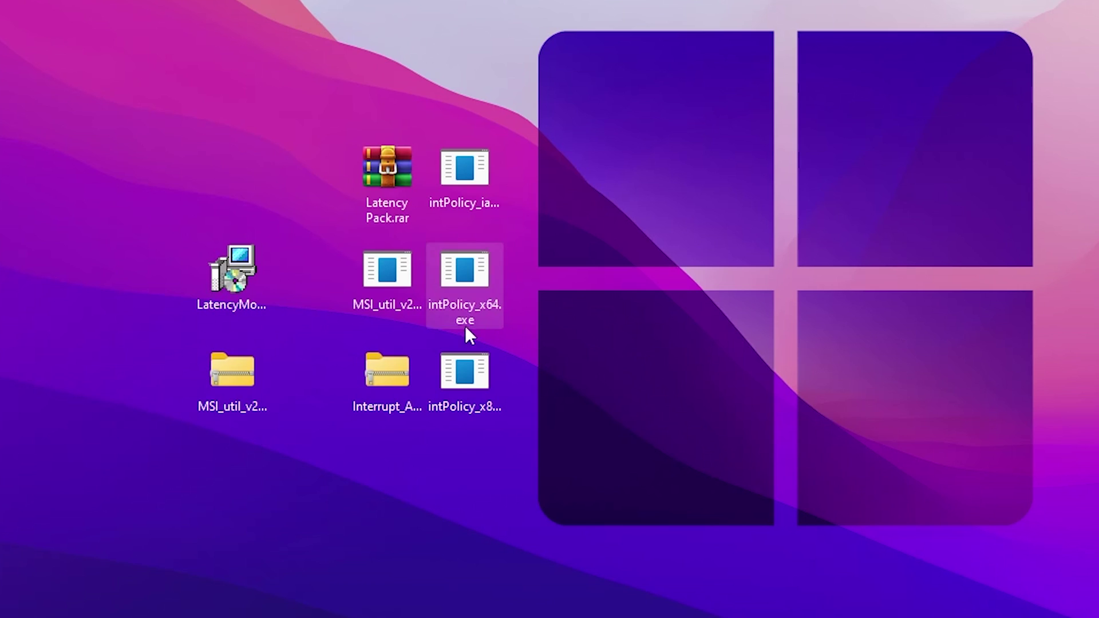
pyautogui.rightClick(465, 273)
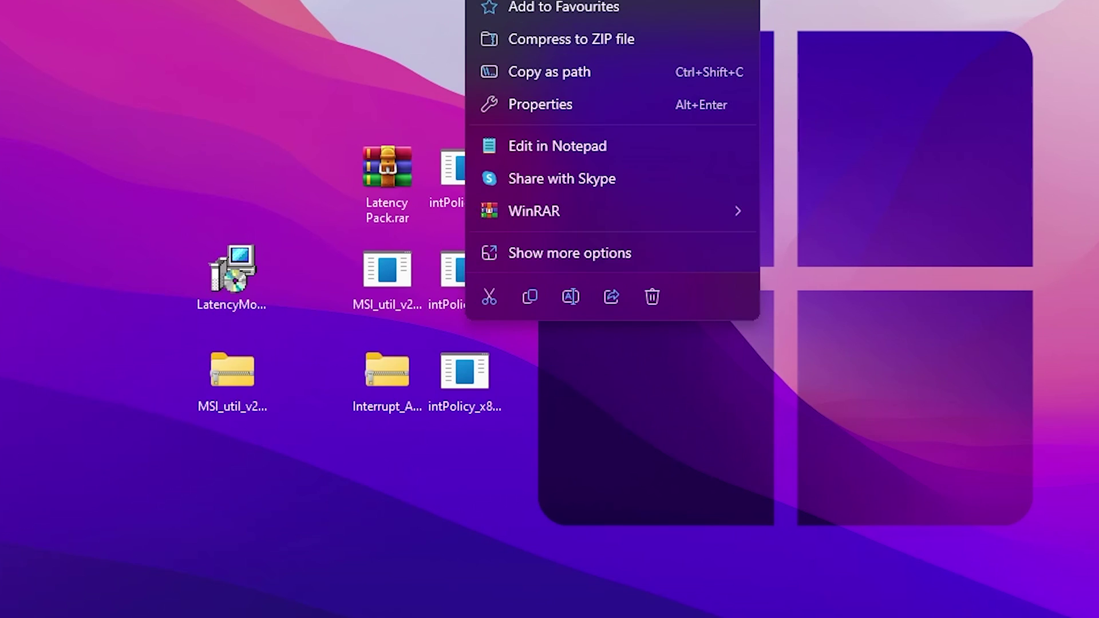
pyautogui.press('Return')
pyautogui.hotkey('alt', 'y')
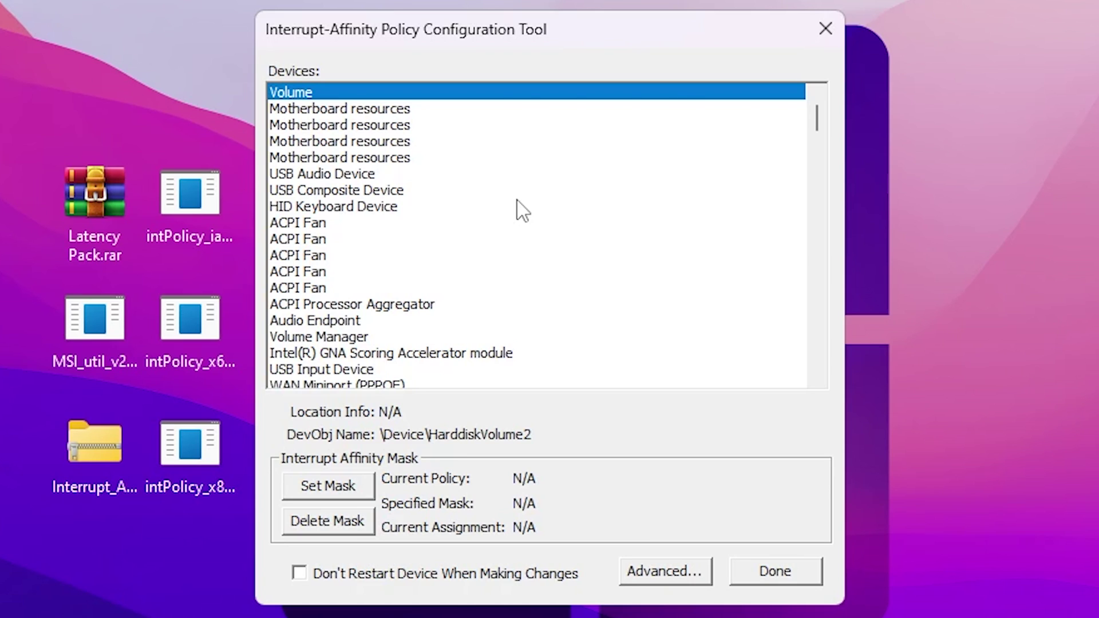
# Step: Select NVIDIA GeForce RTX 3070 in the Devices list and dismiss the registry affinity mask error
pyautogui.press('n')
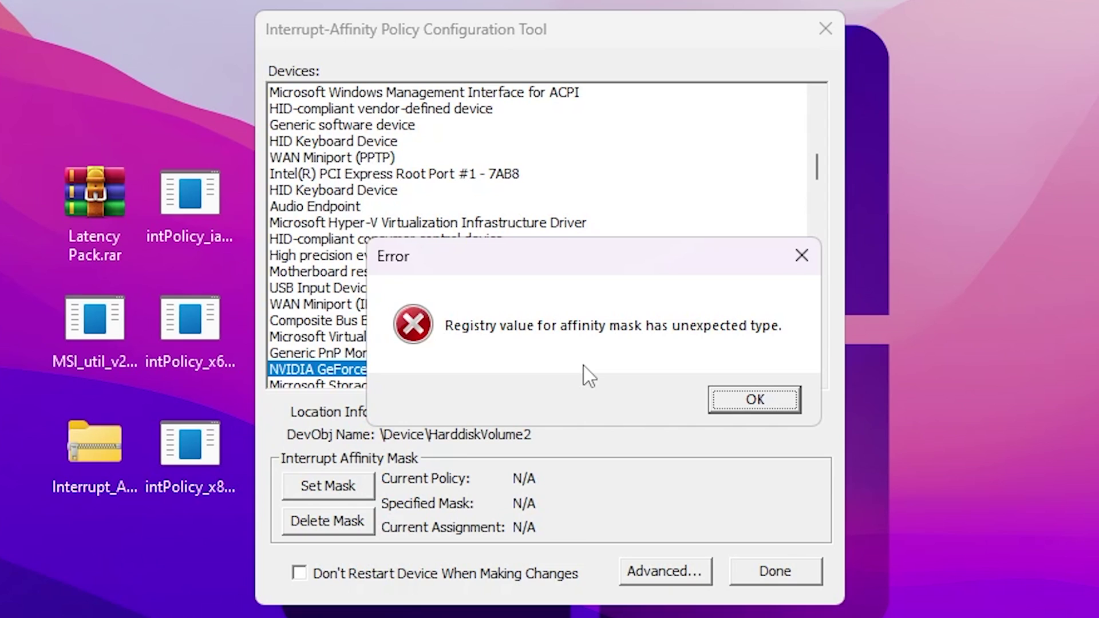
pyautogui.click(752, 399)
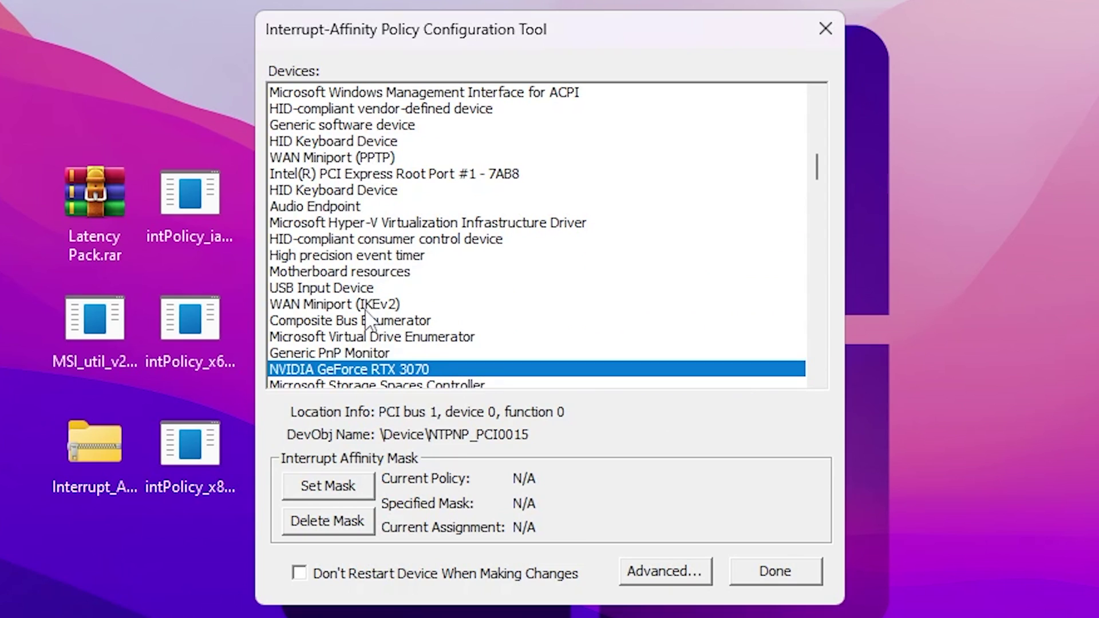
pyautogui.scroll(-2, 371, 320)
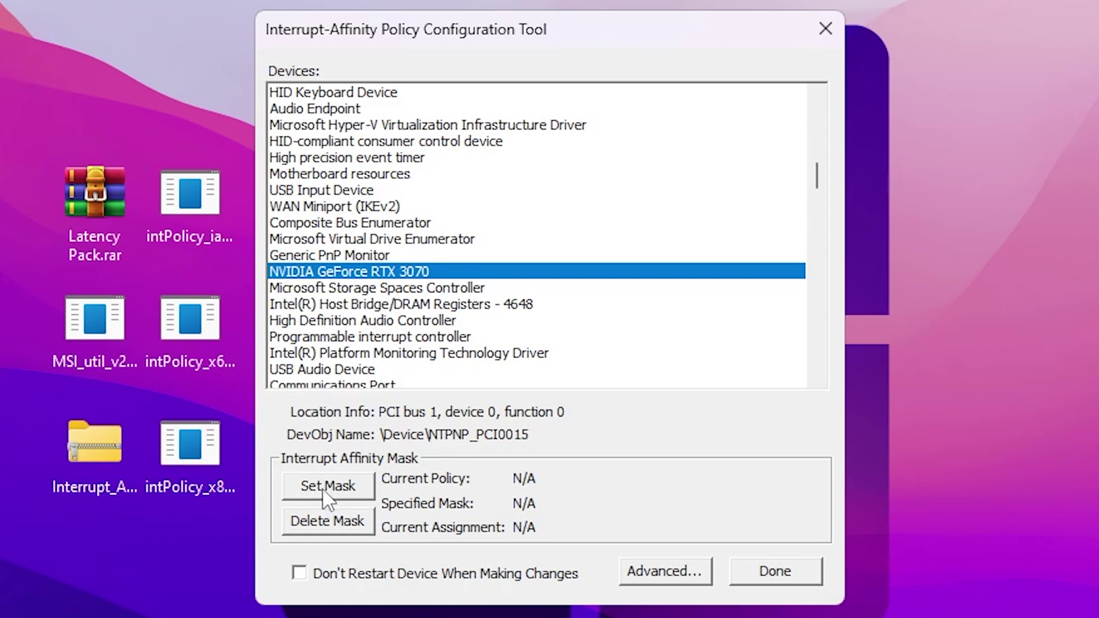
# Step: Open the Set Mask processor affinity dialog for the RTX 3070
pyautogui.click(339, 496)
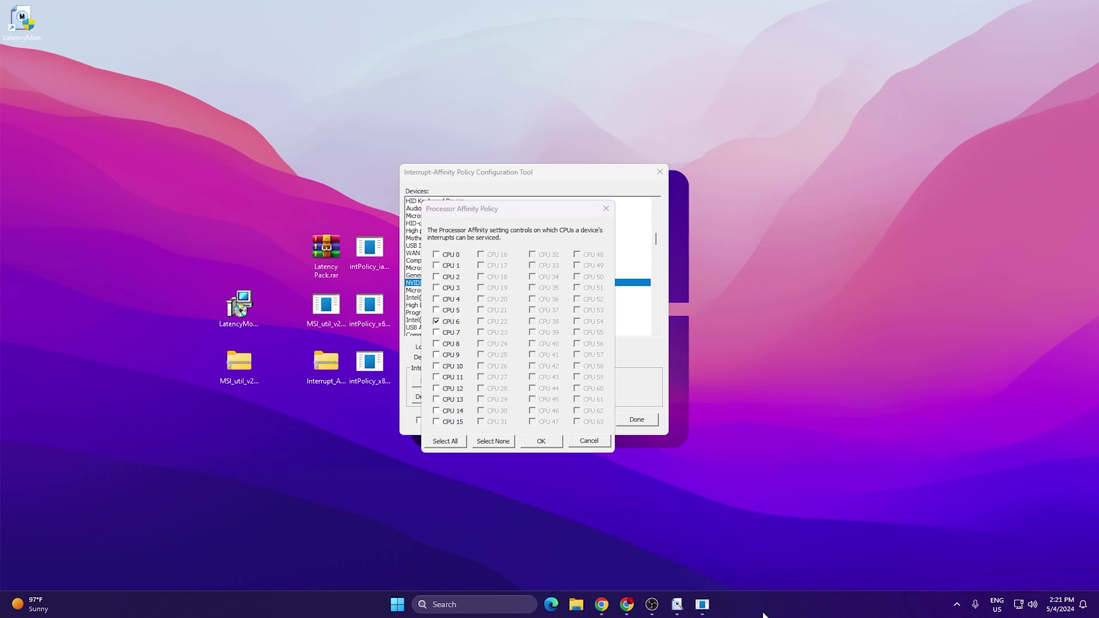
pyautogui.rightClick(763, 614)
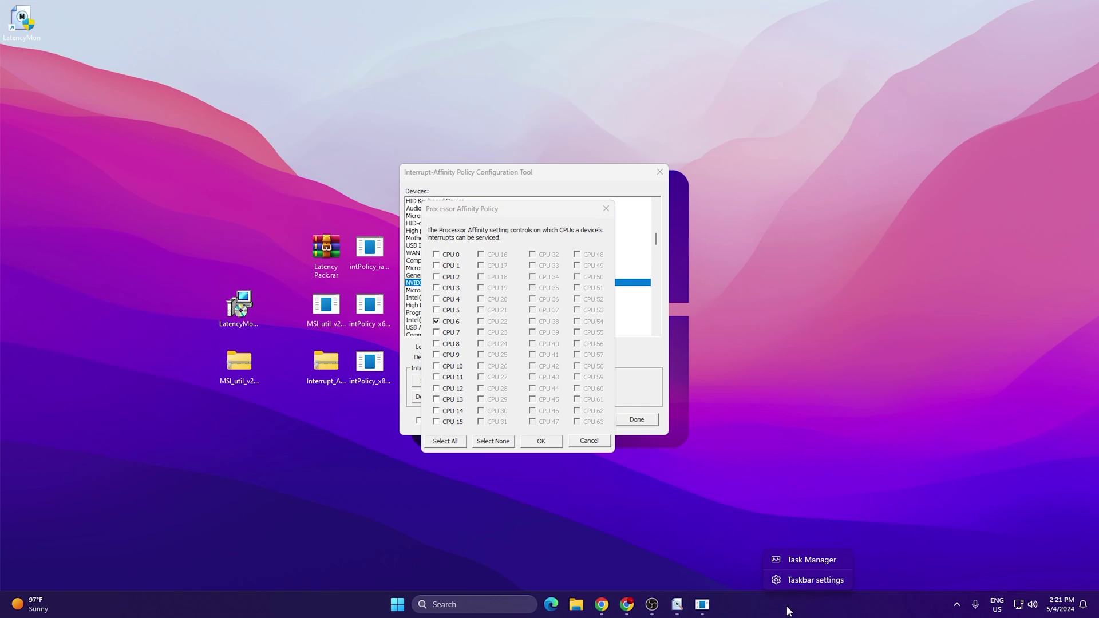
pyautogui.click(793, 561)
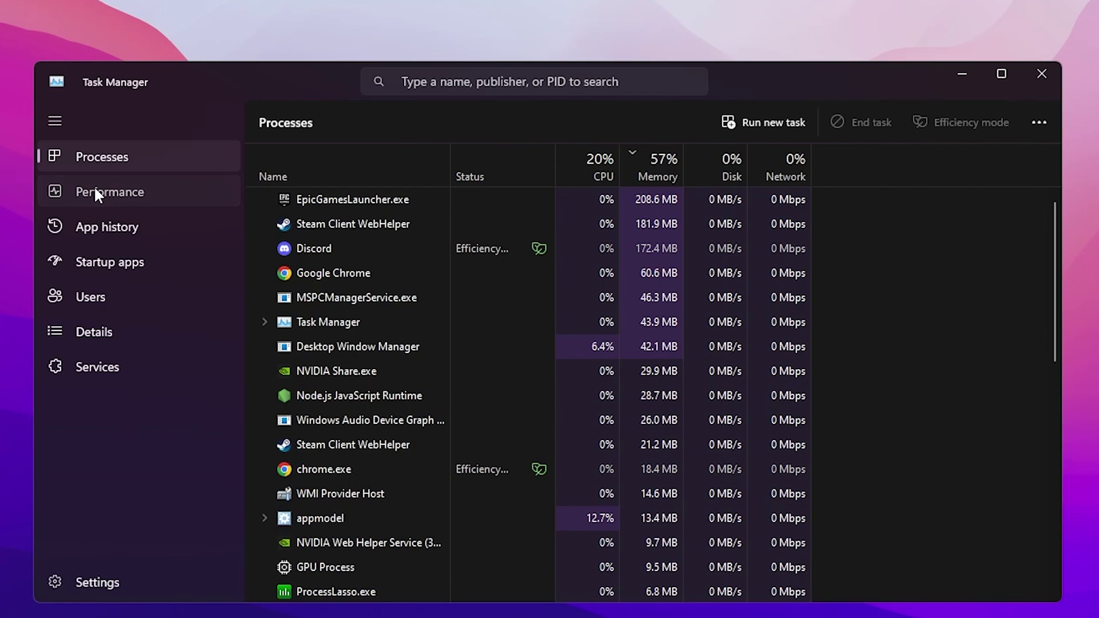
pyautogui.click(218, 229)
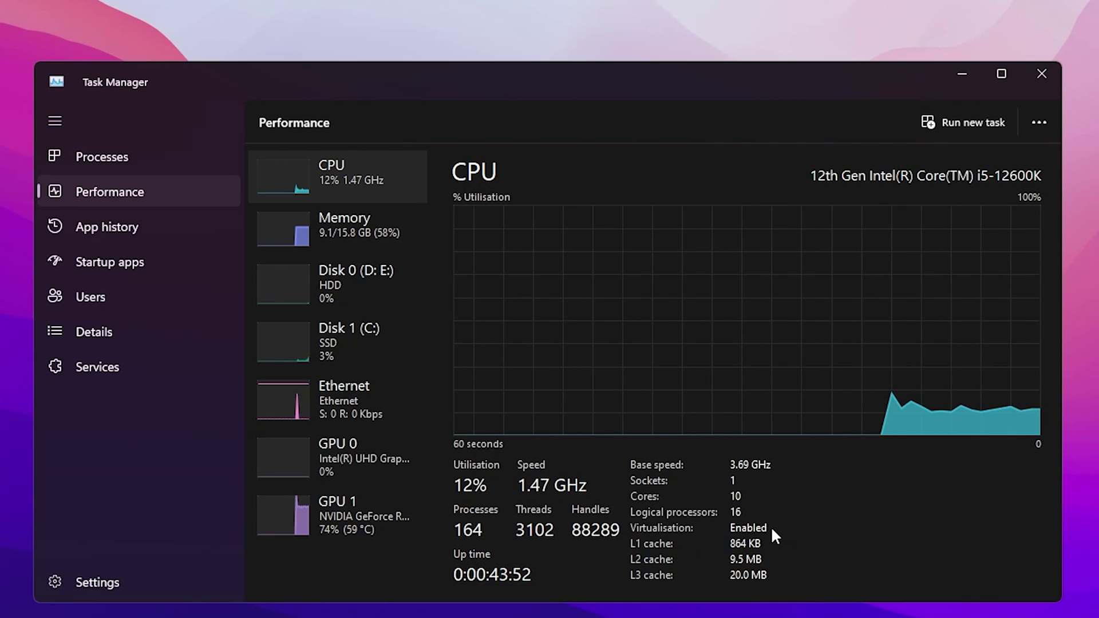
pyautogui.click(1040, 75)
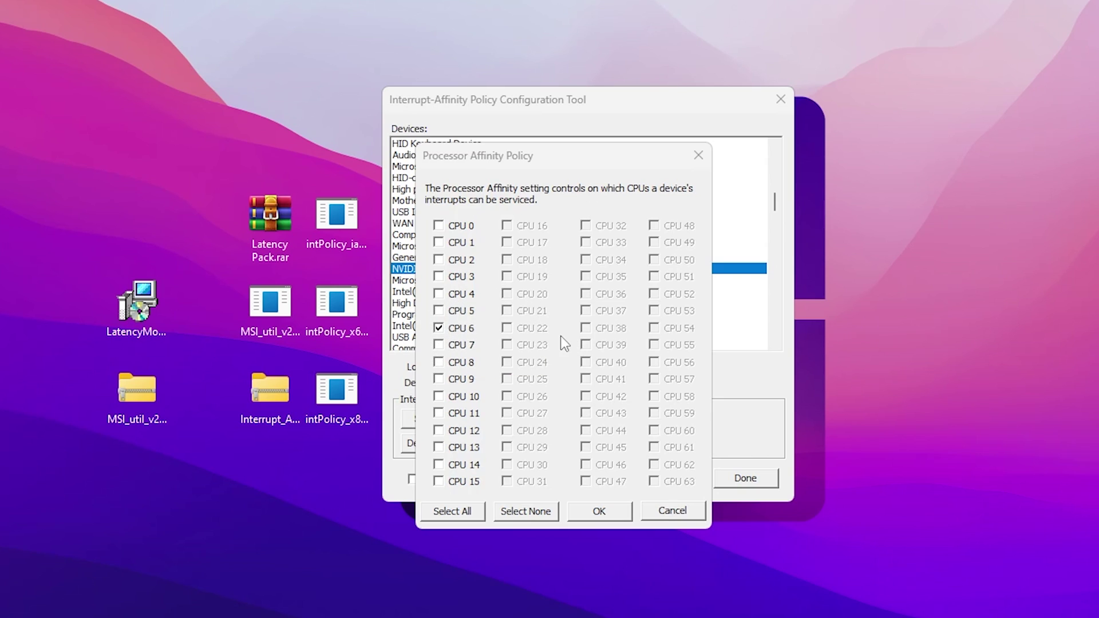
# Step: Apply the CPU 6 mask (0x40) to the RTX 3070, restart the device, and close the tool
pyautogui.click(598, 510)
pyautogui.click(731, 362)
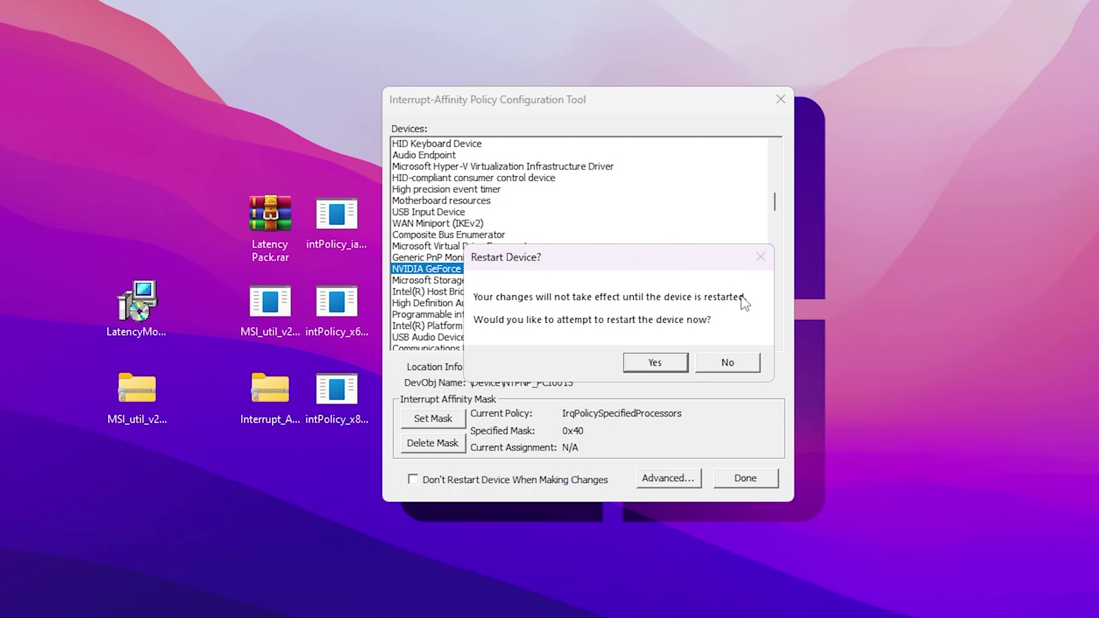
pyautogui.click(655, 364)
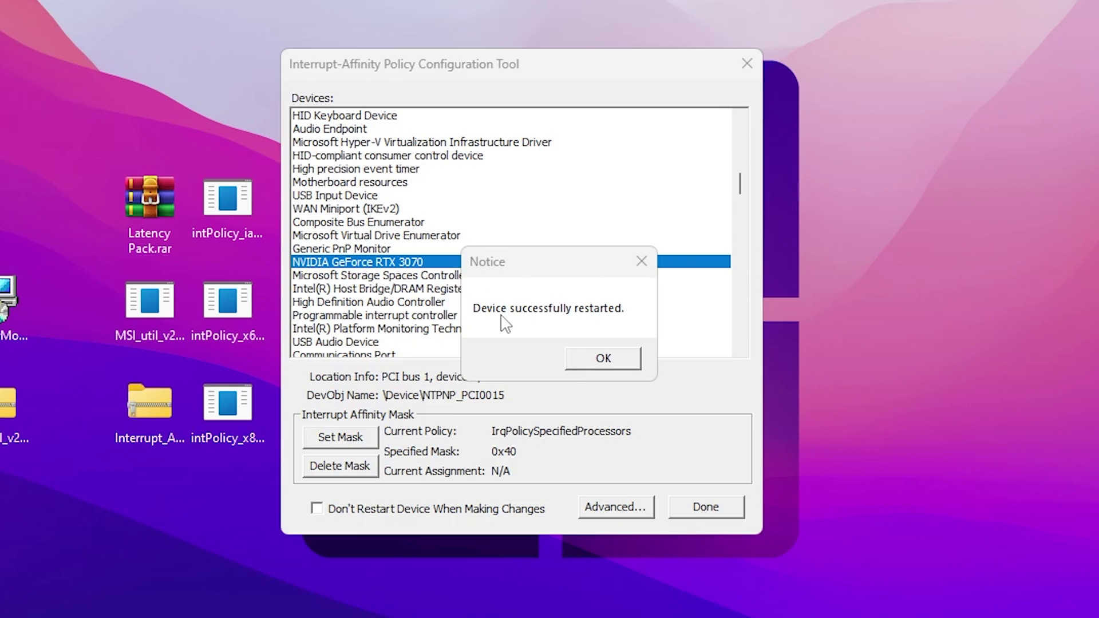
pyautogui.click(577, 365)
pyautogui.click(674, 367)
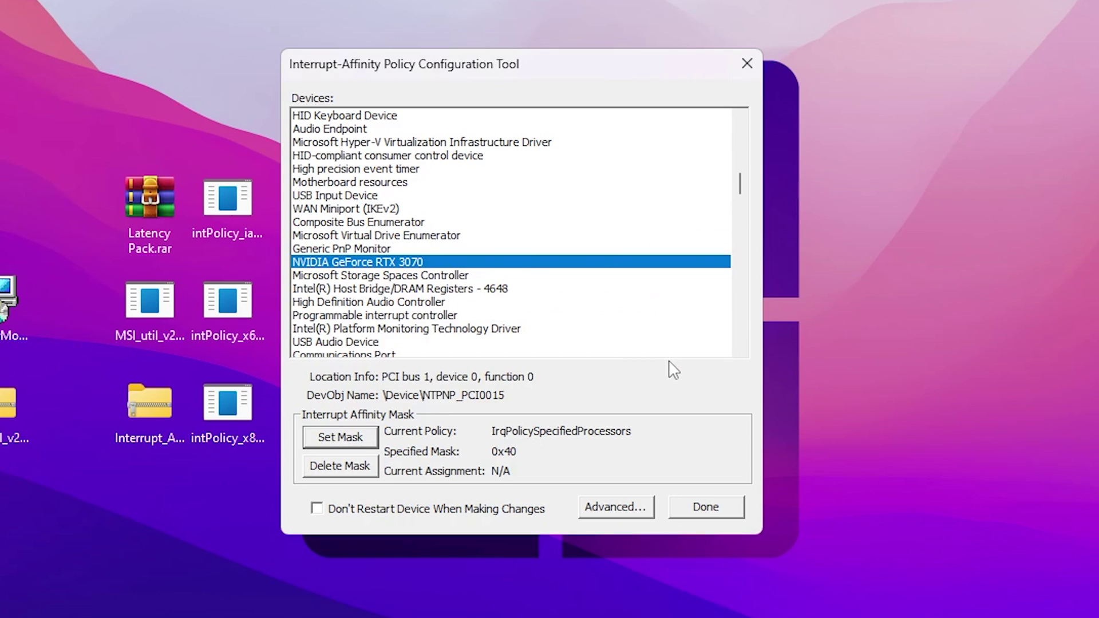
pyautogui.click(710, 506)
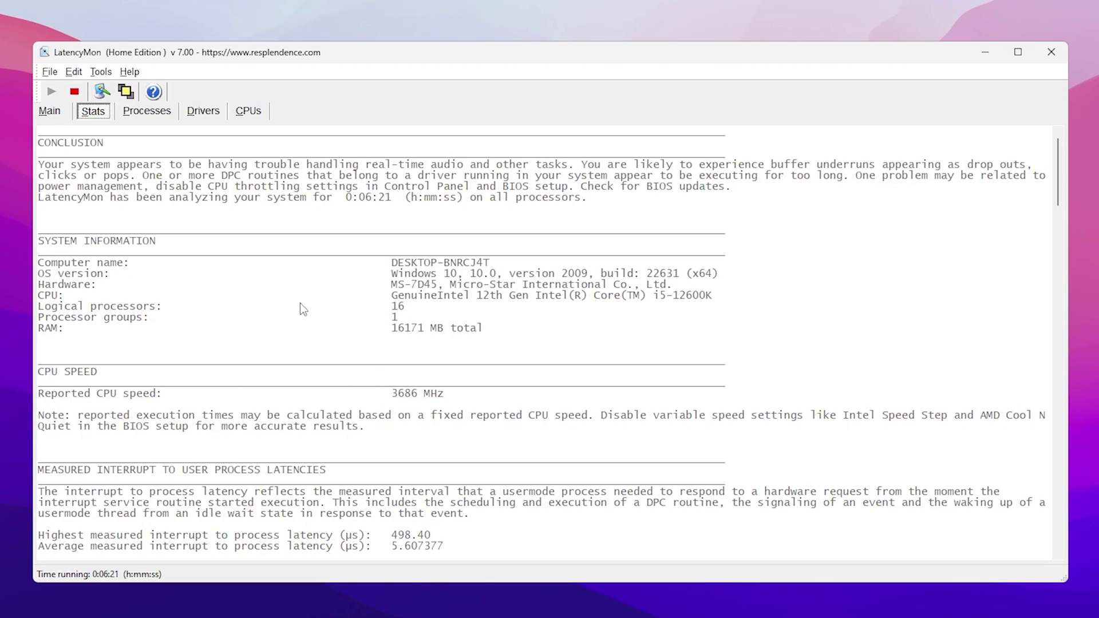
# Step: Rerun LatencyMon monitoring and read the Stats report: 178.50 µs peak, suitable for real-time audio
pyautogui.click(75, 93)
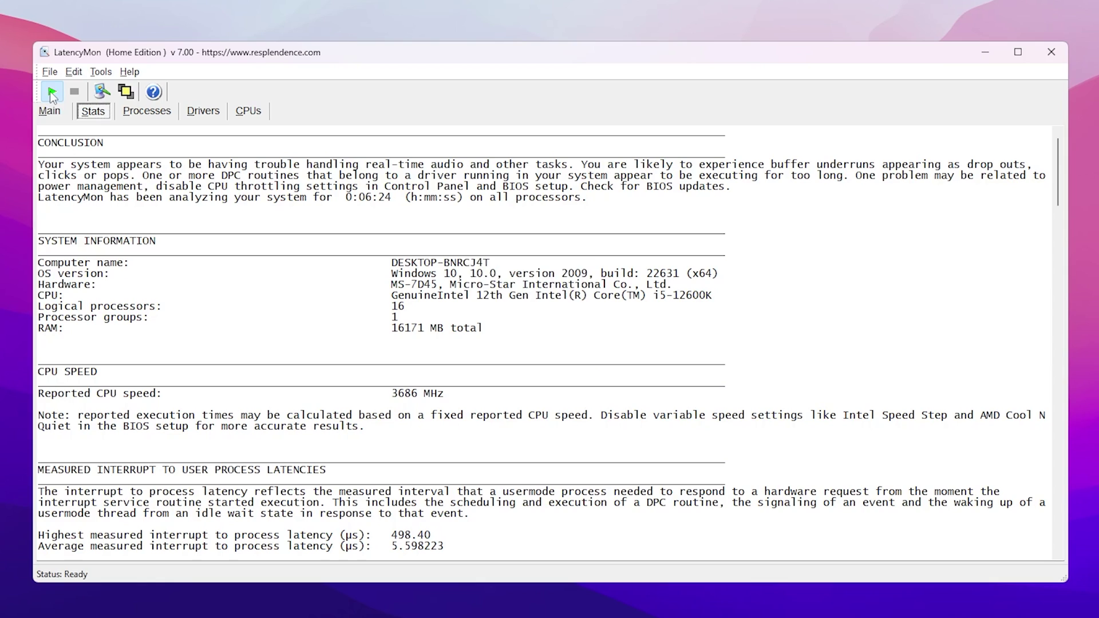
pyautogui.click(52, 93)
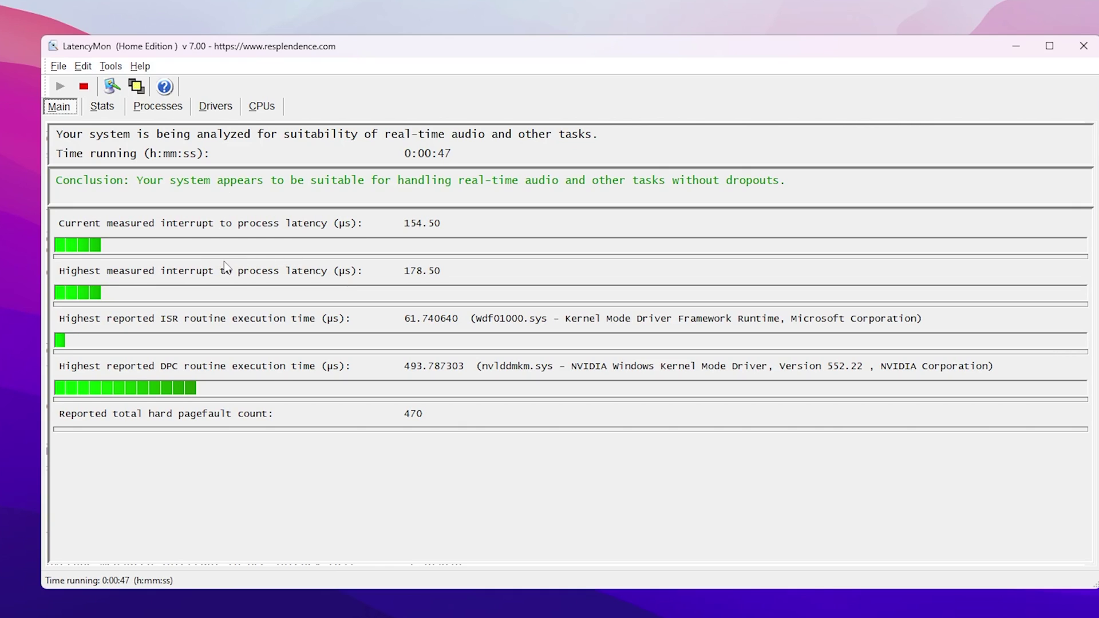
pyautogui.click(102, 106)
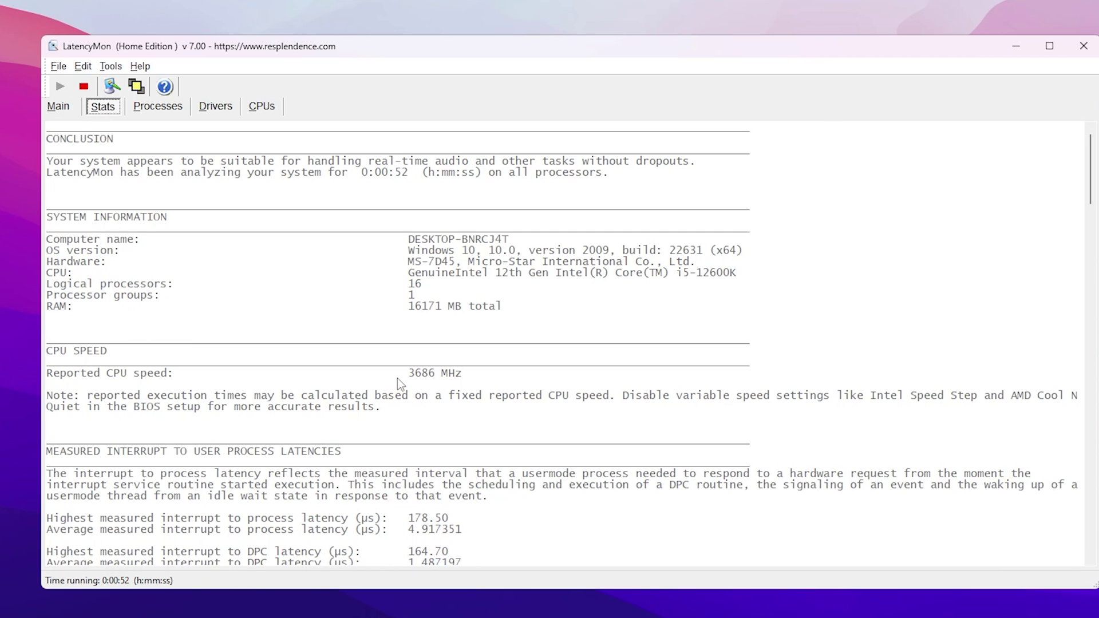